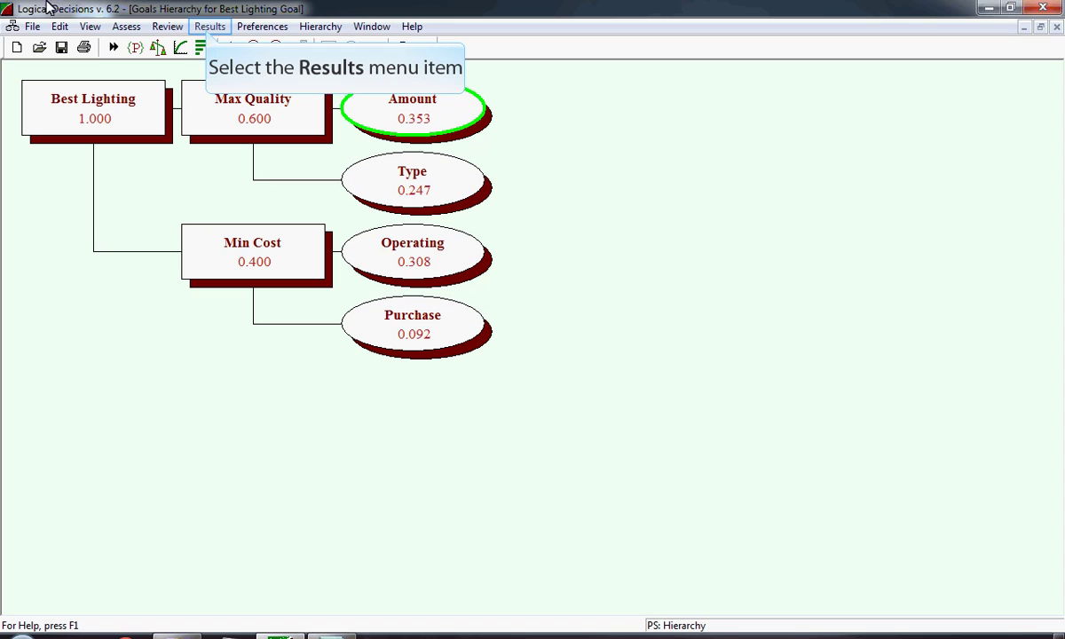
Rank the lamps in stacked bars: Halogen 0.686, Incand 0.531, Fluor 0.348
left_click(209, 27)
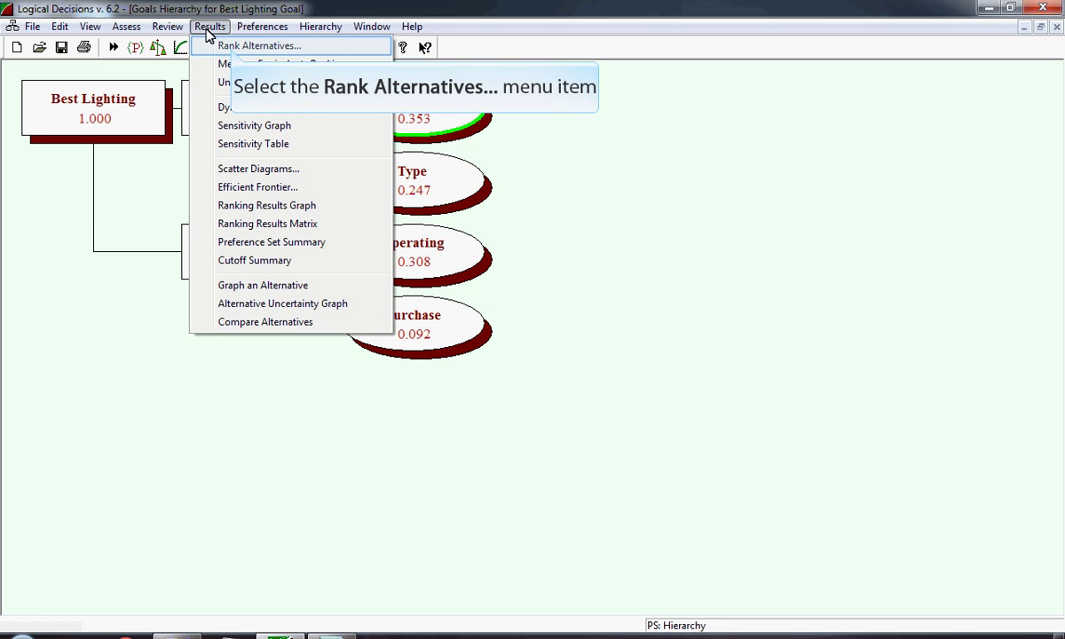
left_click(231, 46)
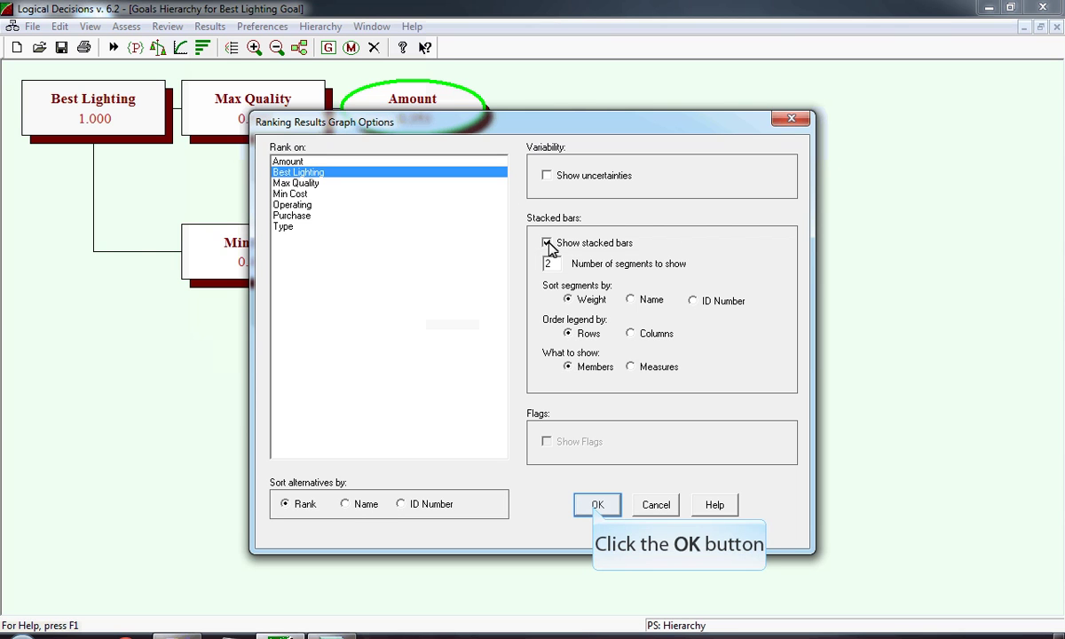
left_click(598, 504)
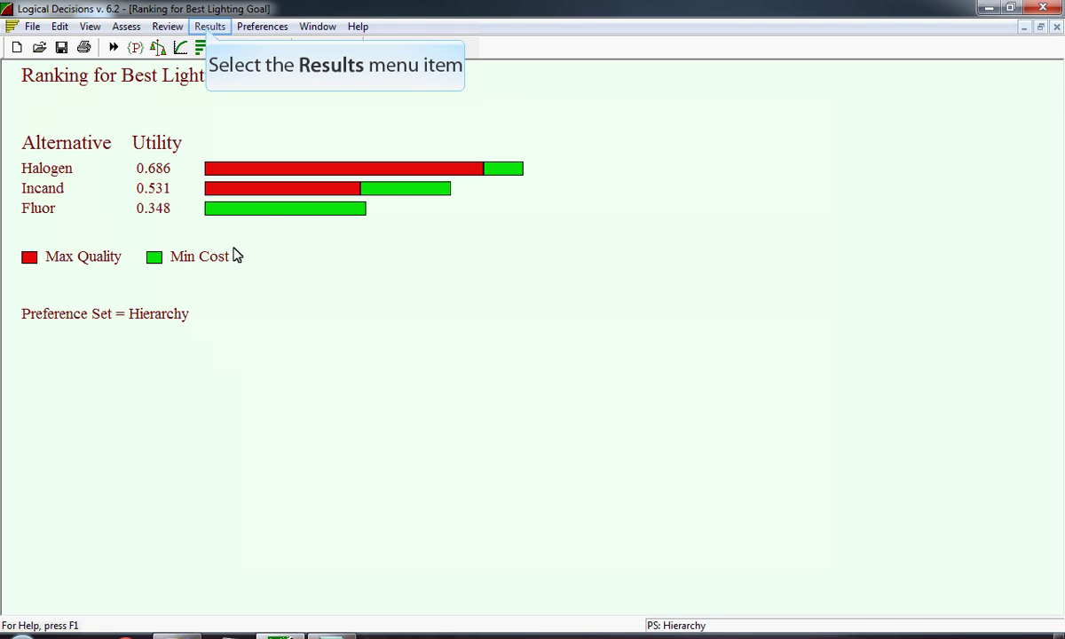
Redraw the ranking with Show uncertainties on, adding uncertainty ranges to each lamp's bar
left_click(211, 26)
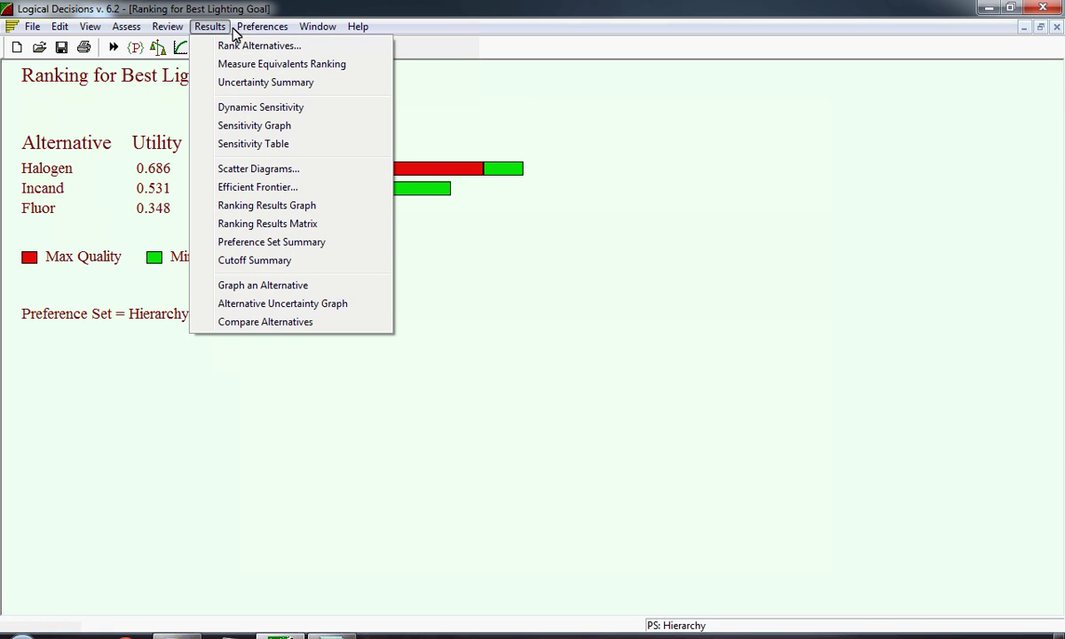
left_click(250, 44)
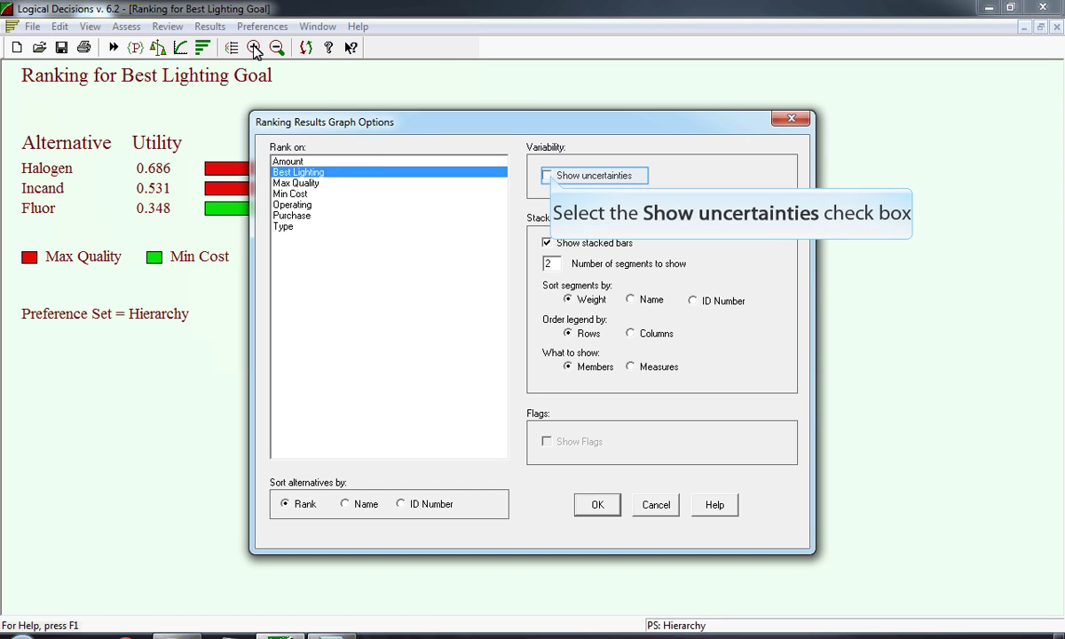
left_click(547, 175)
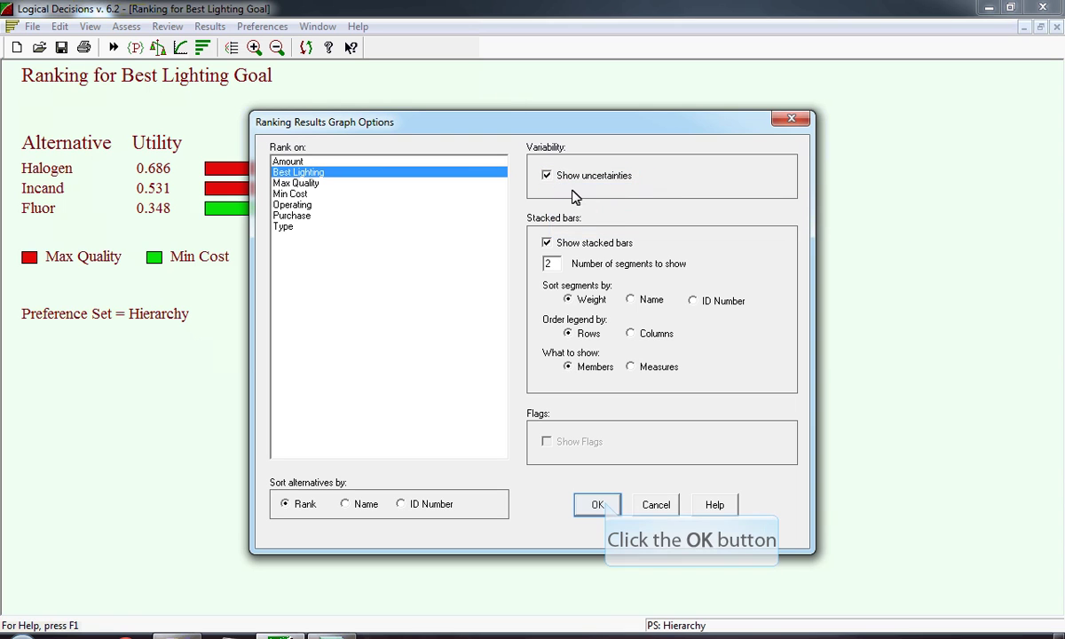
left_click(603, 505)
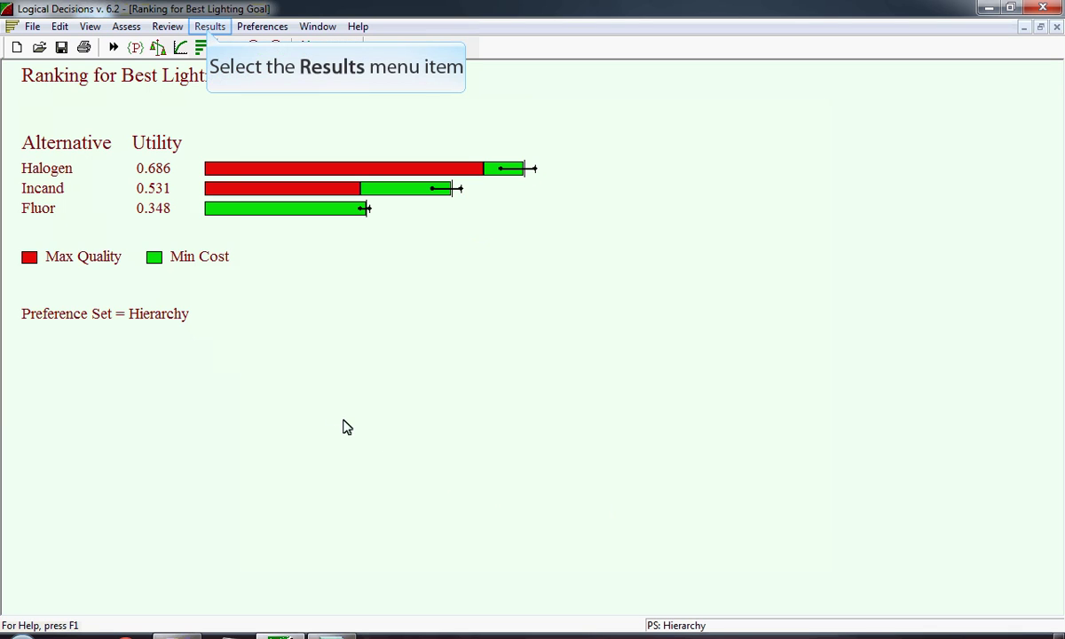
left_click(210, 26)
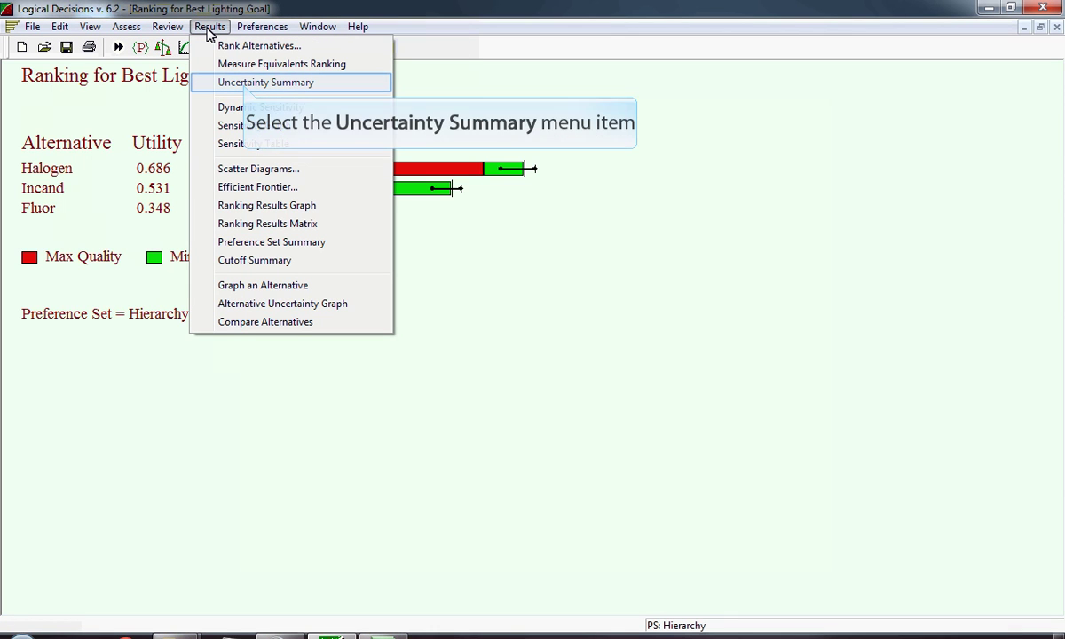
Produce the Uncertainty Summary for Best Lighting Goal, showing Halogen's 5th percentile at 0.637
left_click(247, 83)
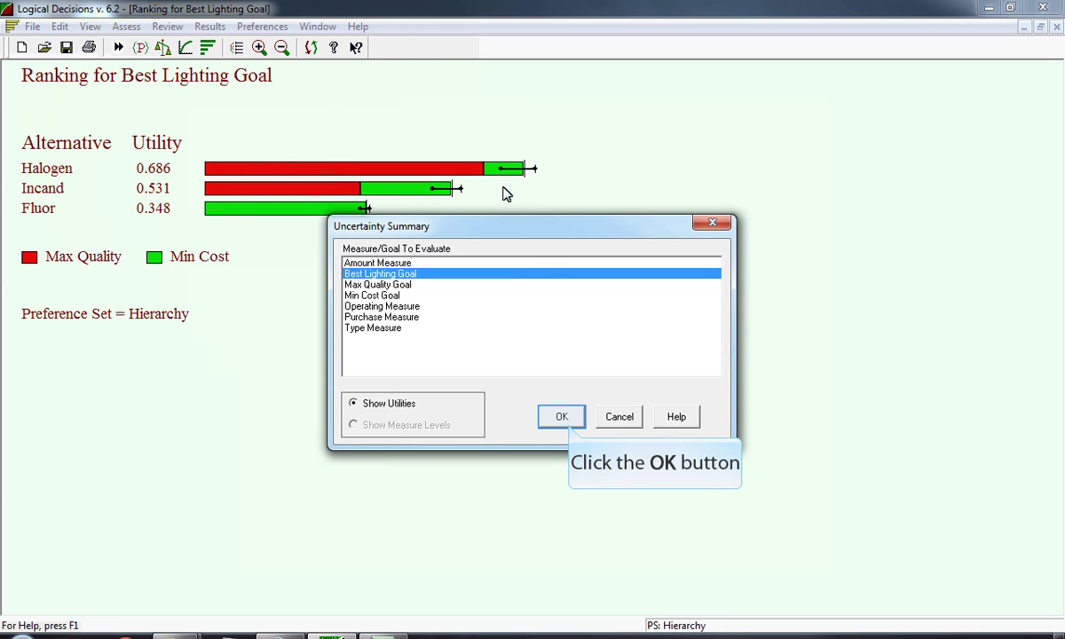
left_click(569, 424)
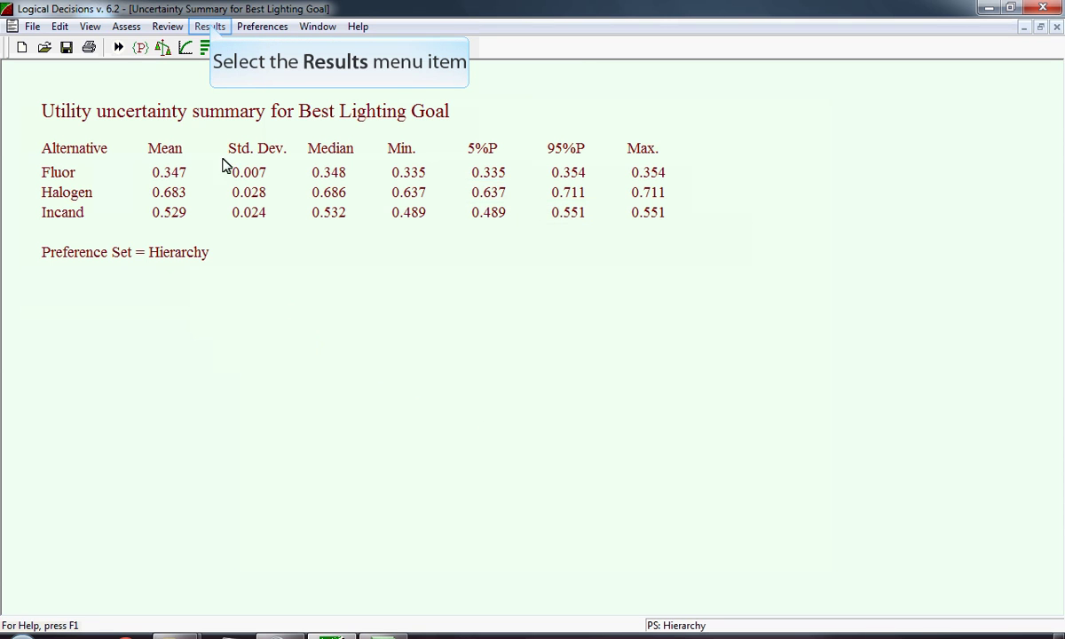
Redraw the ranking with bars split into Amount, Operating, Type and Purchase contributions
left_click(211, 26)
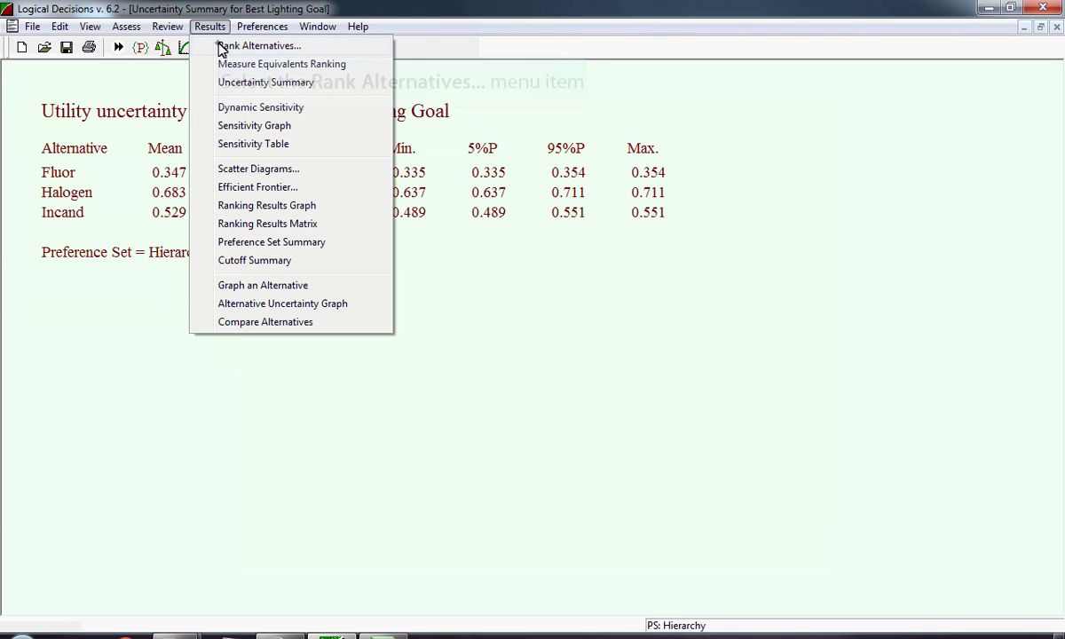
left_click(222, 47)
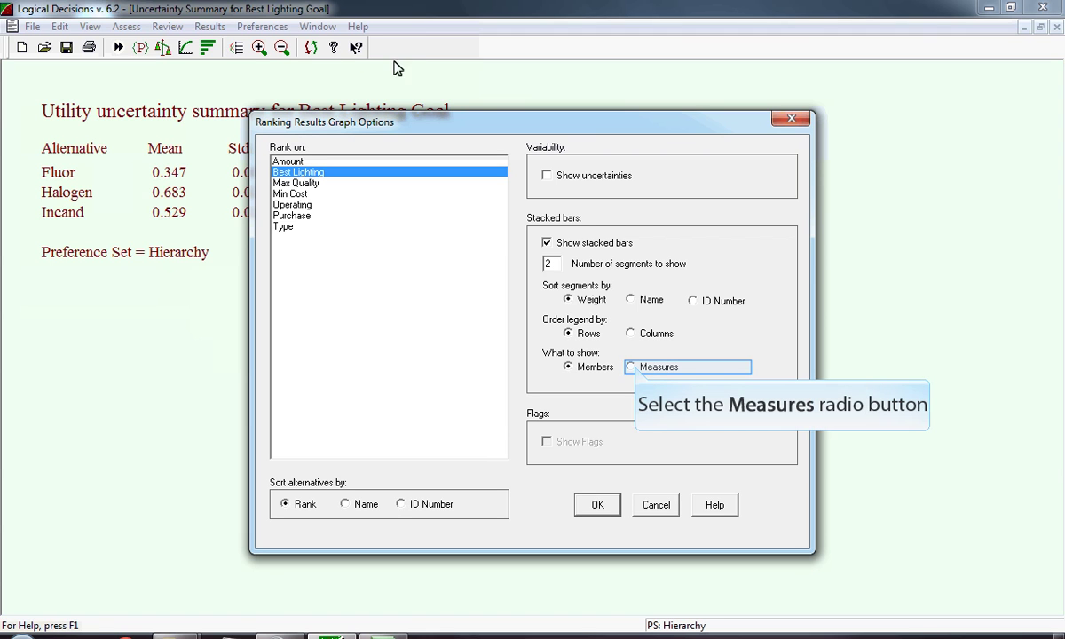
left_click(631, 366)
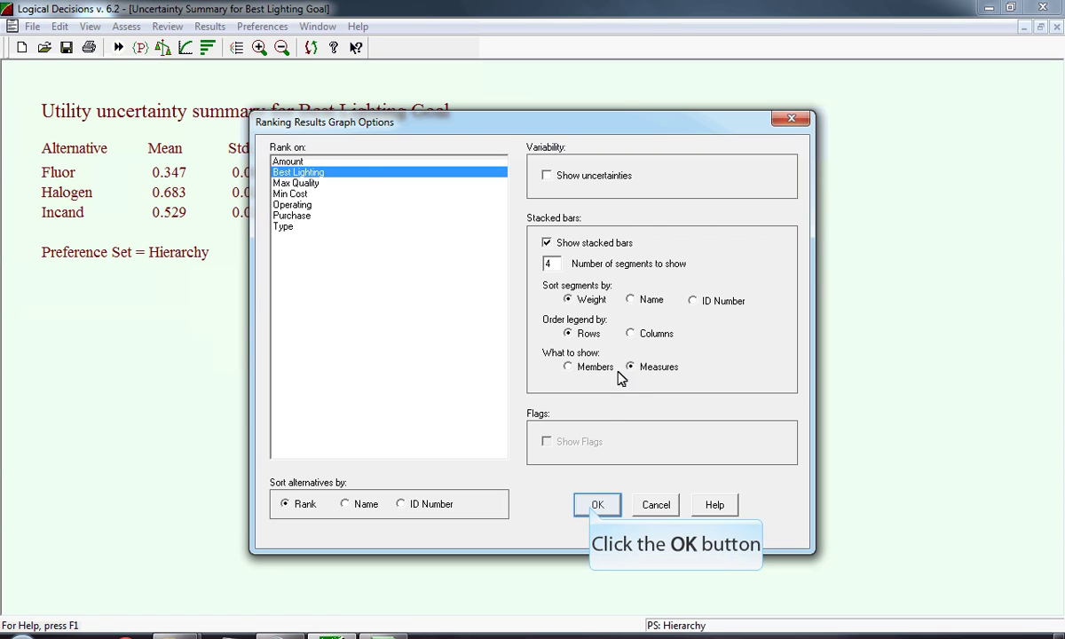
left_click(596, 504)
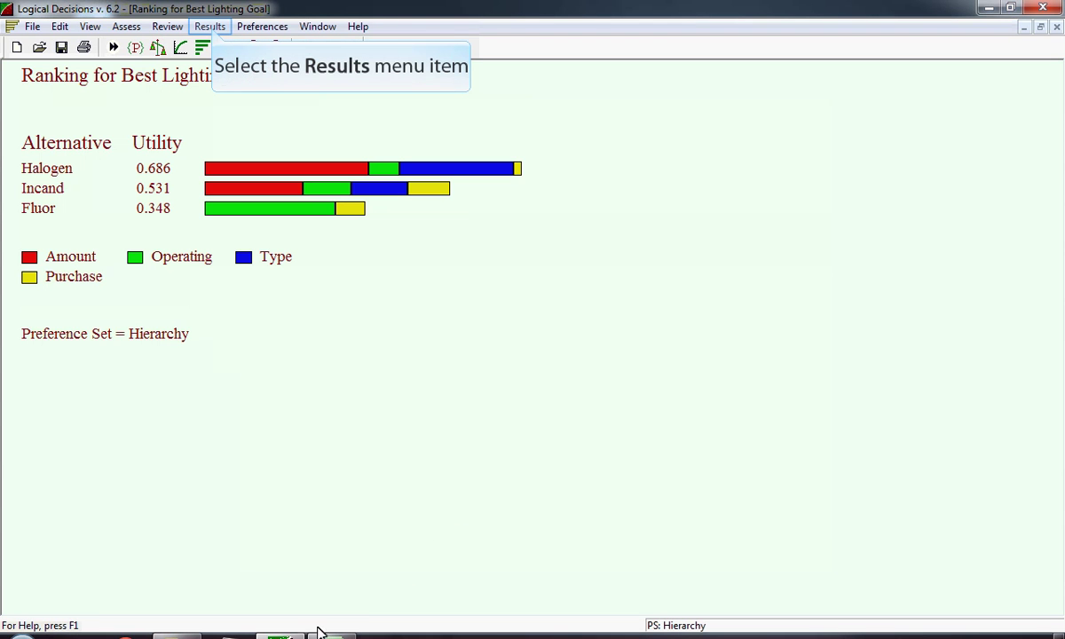
Graph lamp utilities across Best Lighting, Max Quality and Min Cost, then reopen its options
left_click(212, 29)
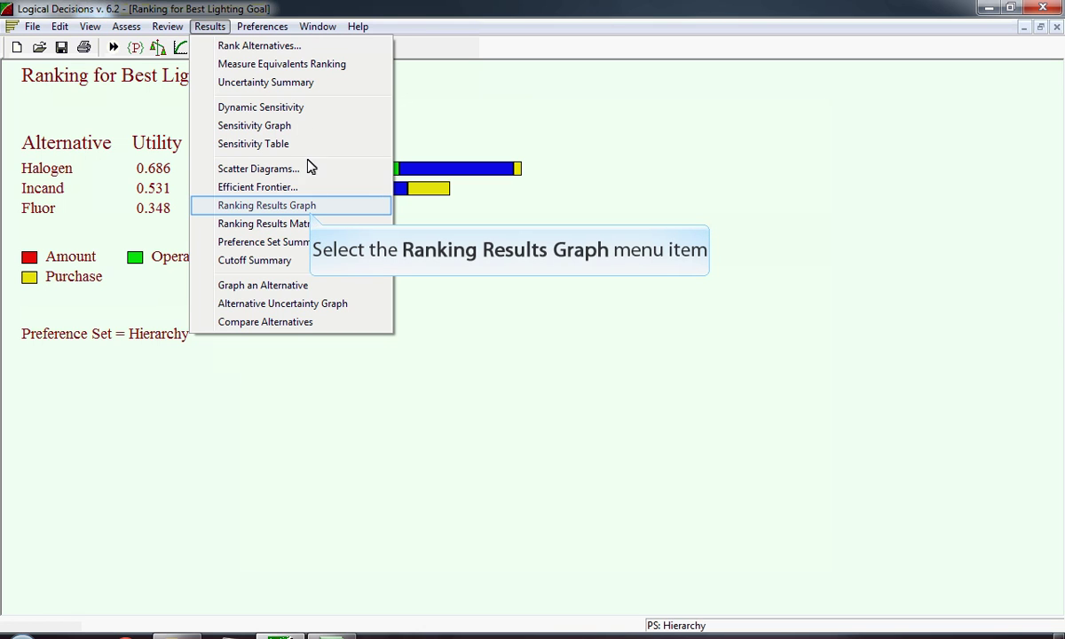
left_click(297, 205)
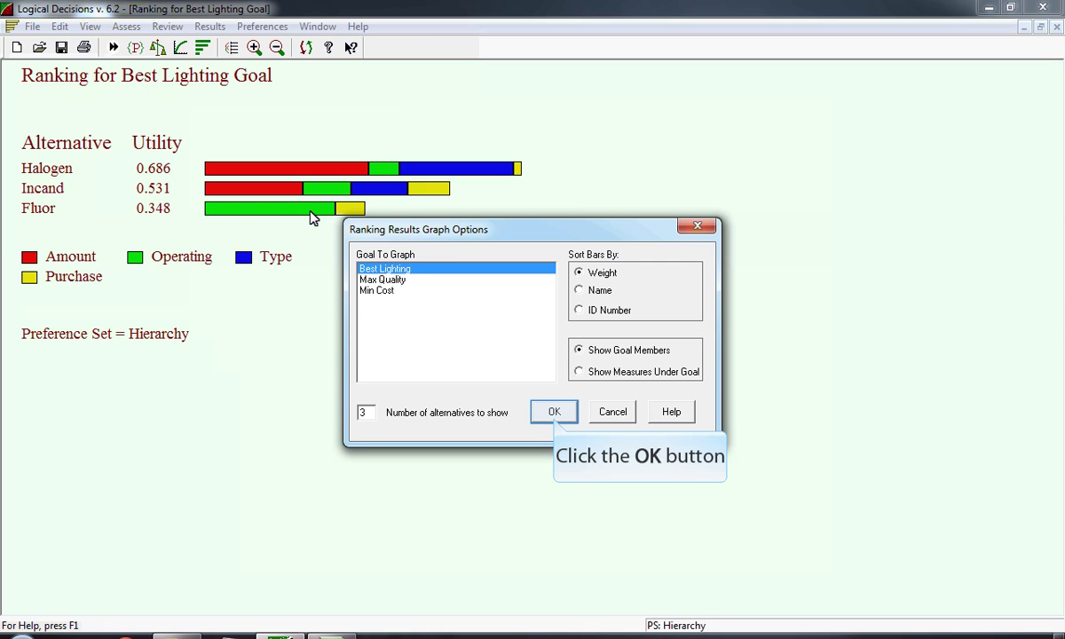
left_click(552, 414)
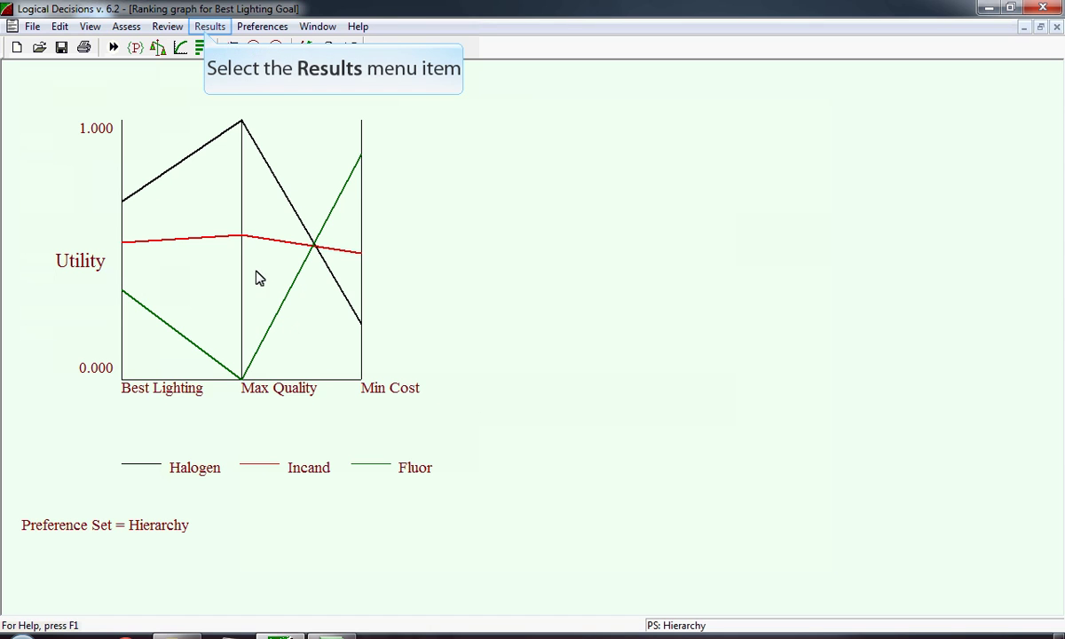
left_click(207, 28)
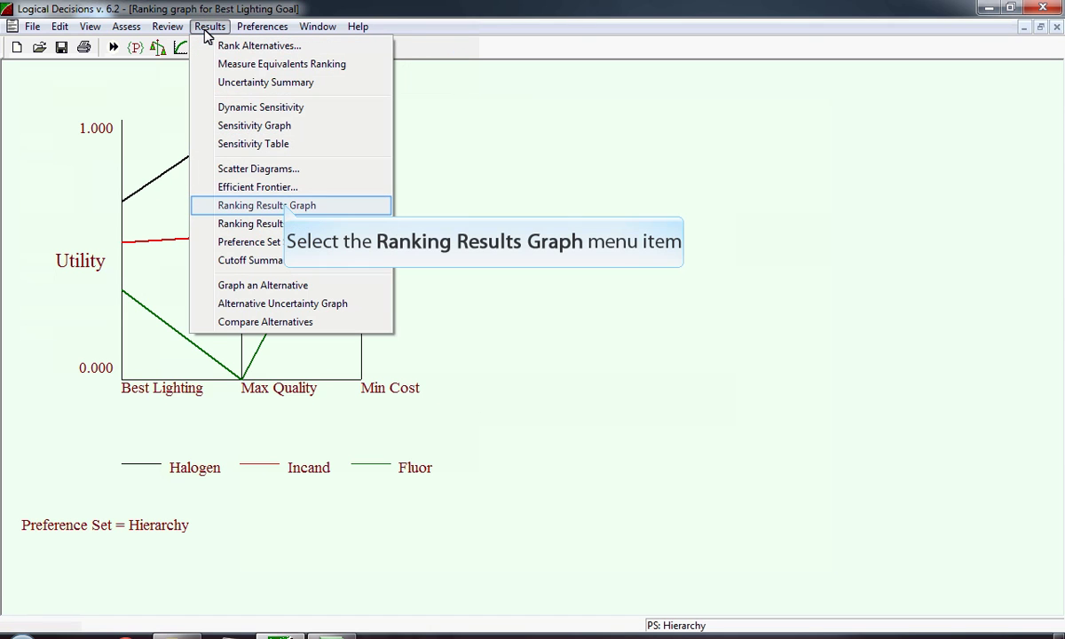
left_click(286, 208)
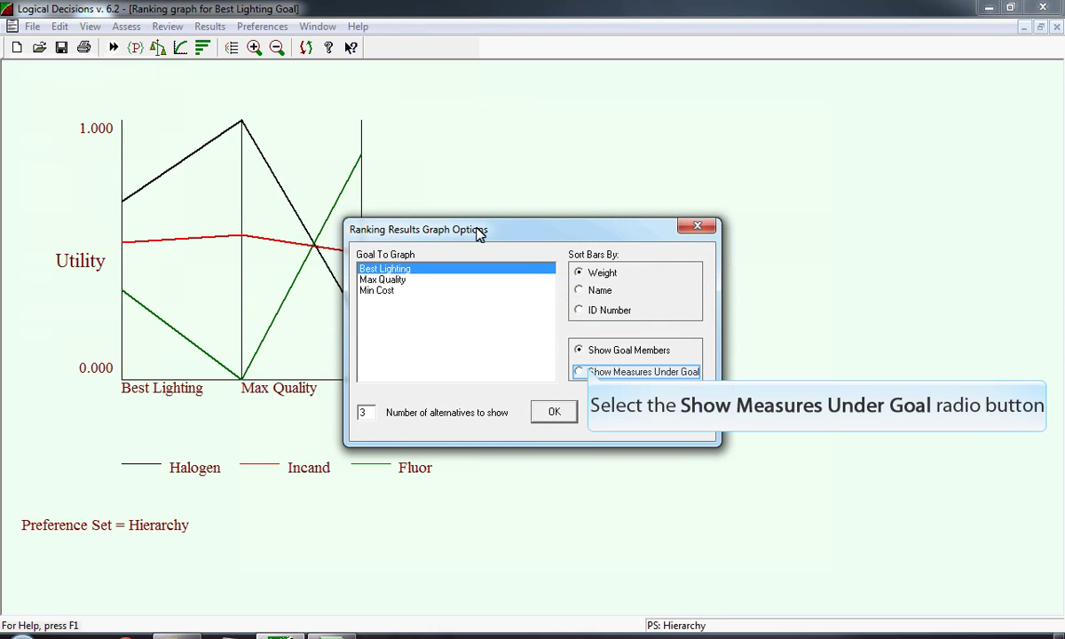
Redraw the ranking graph with Show Measures Under Goal: Amount, Operating, Type, Purchase
left_click(590, 373)
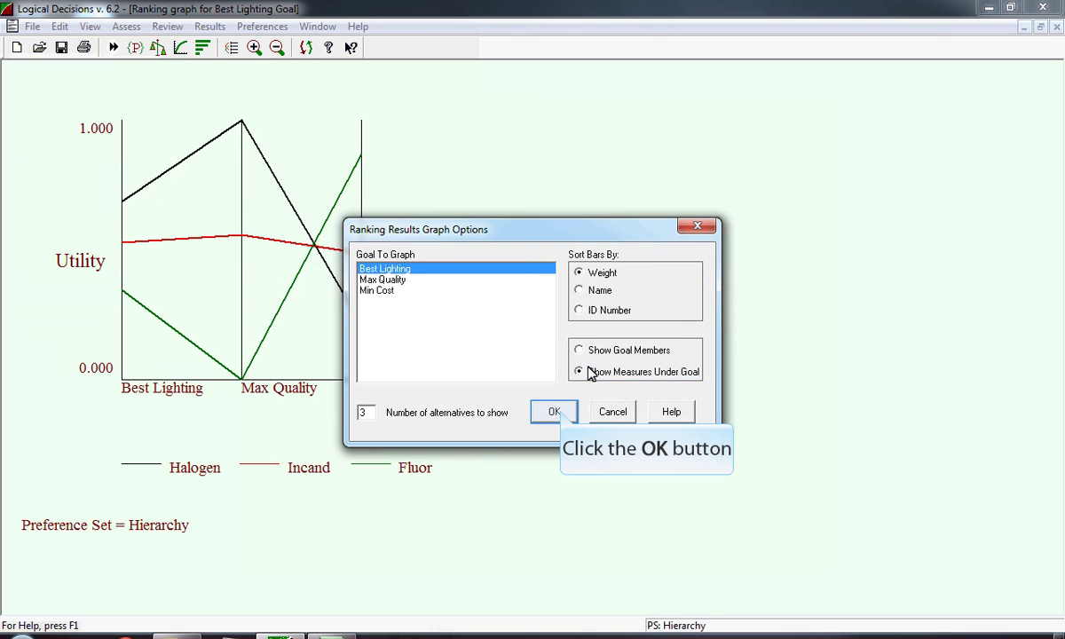
left_click(555, 412)
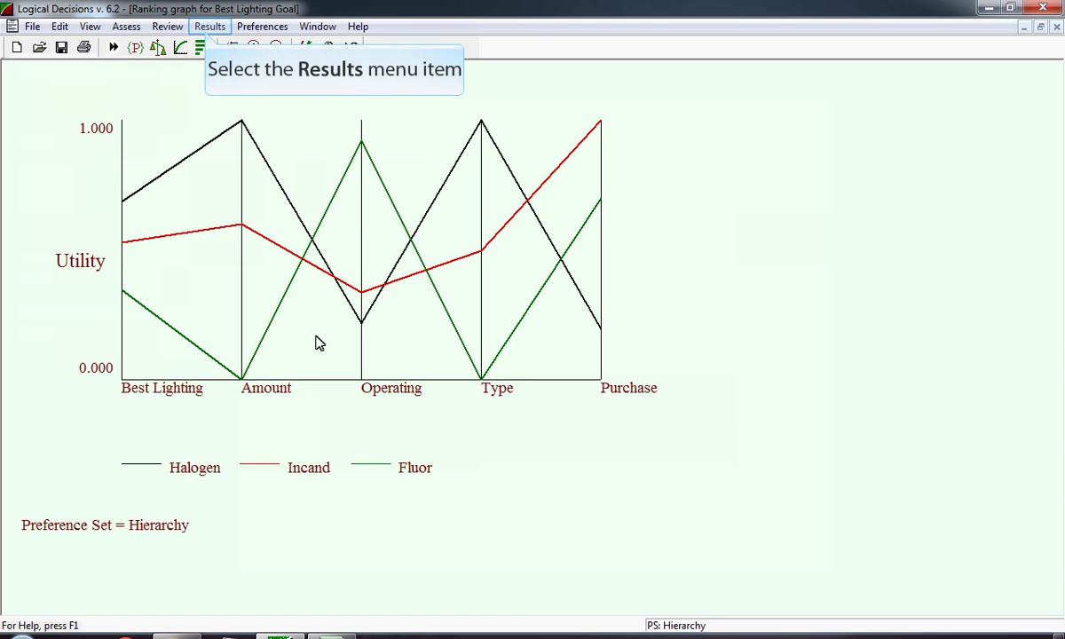
Display the Ranking Results Matrix with weights and each lamp's goal and measure utilities
left_click(208, 30)
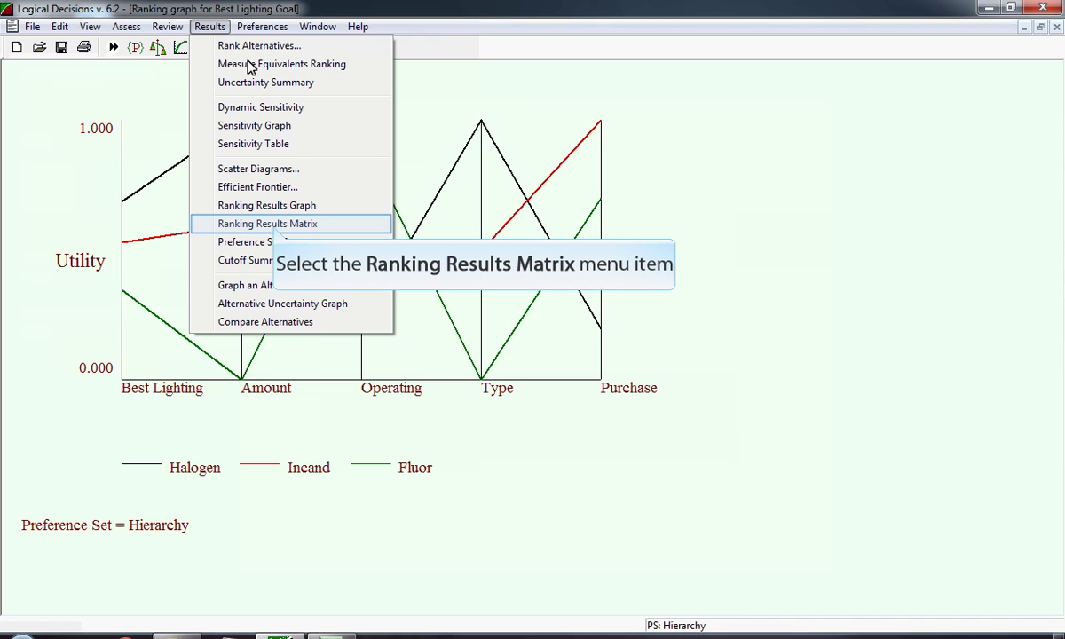
left_click(271, 224)
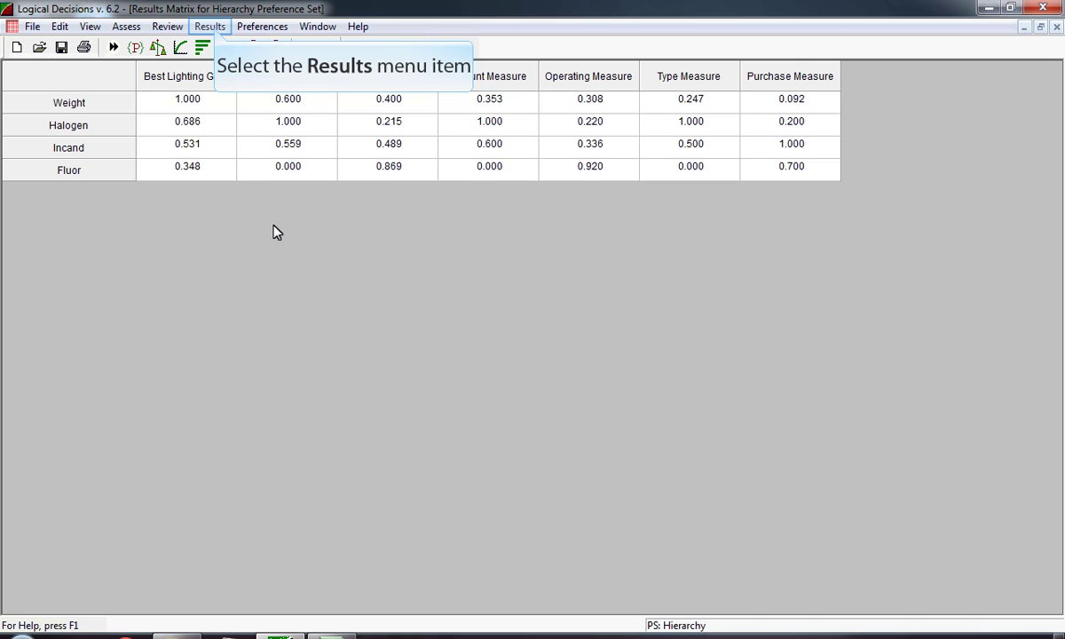
Compare Halogen against Incand with labelled differences, giving a 0.155 total difference
left_click(213, 27)
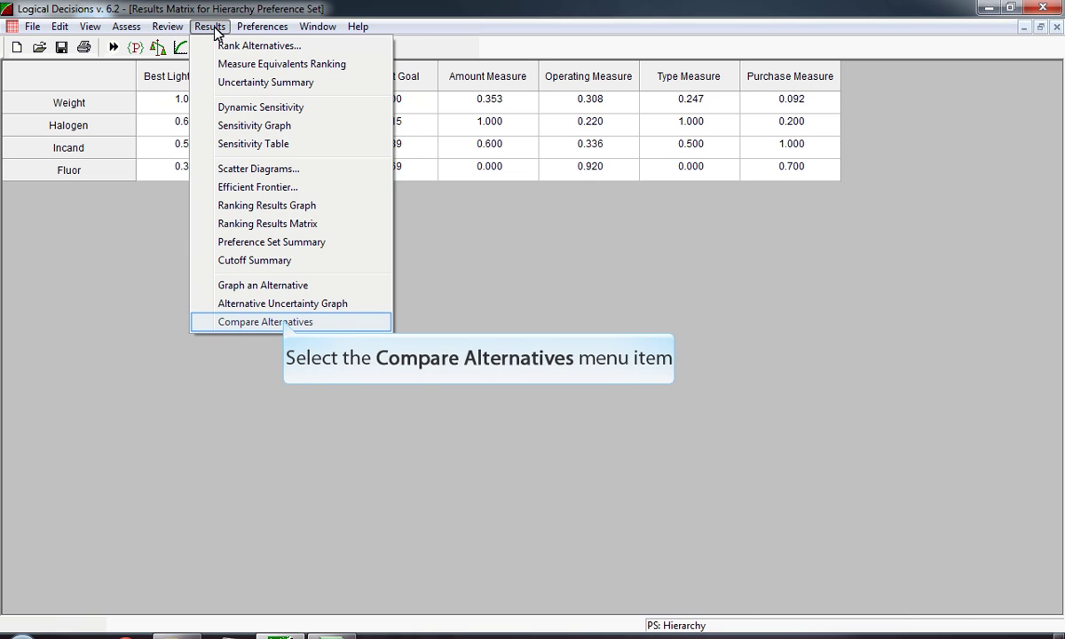
left_click(285, 322)
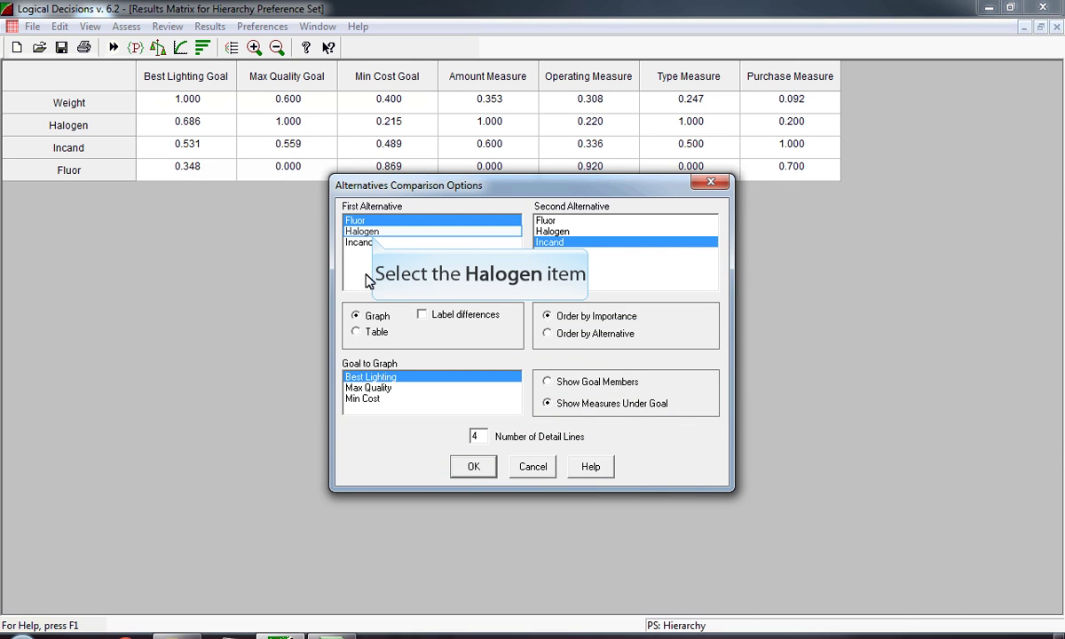
left_click(373, 236)
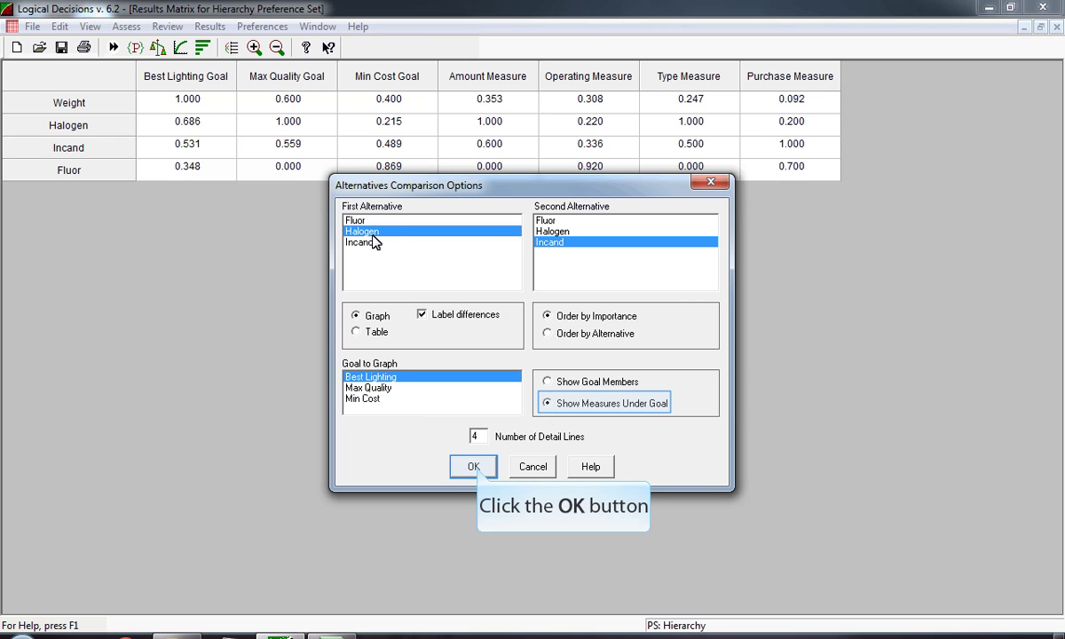
left_click(475, 468)
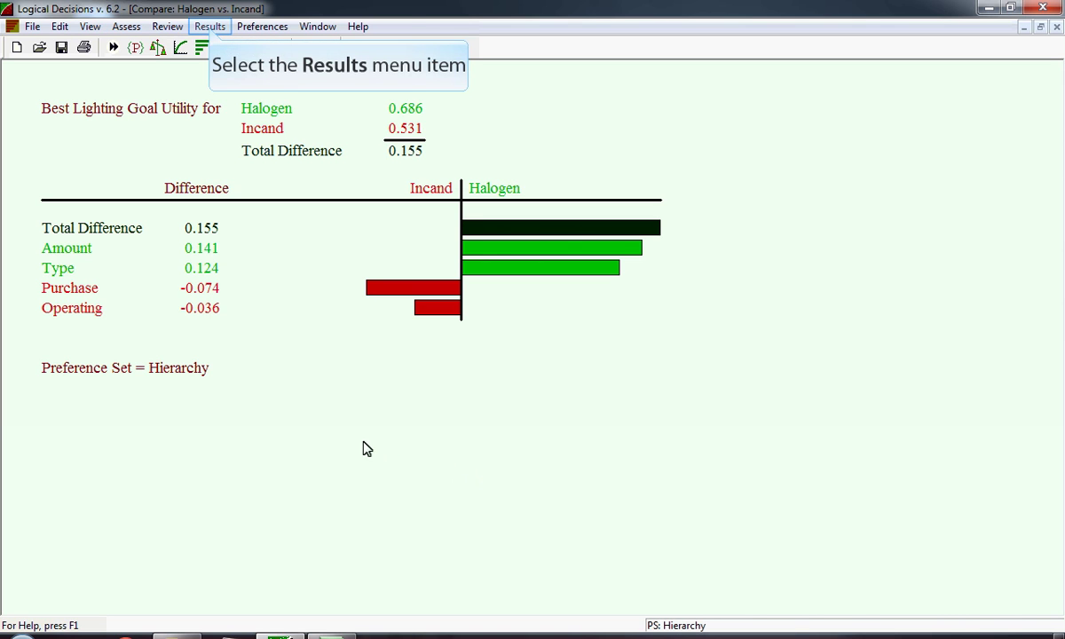
Draw the sensitivity graph for the Amount measure weight
left_click(210, 27)
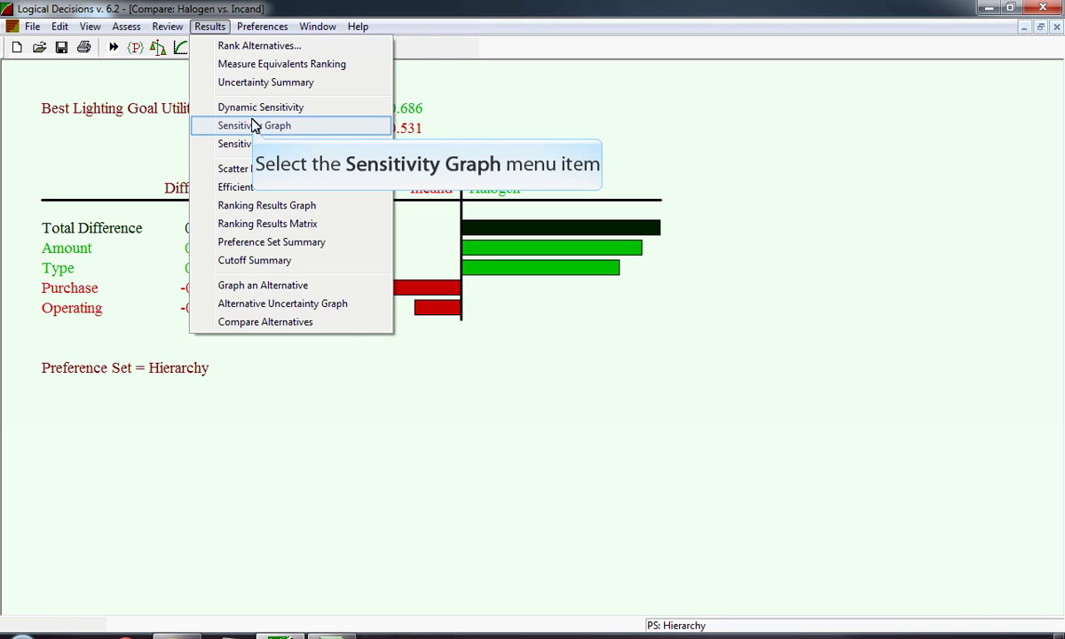
left_click(255, 127)
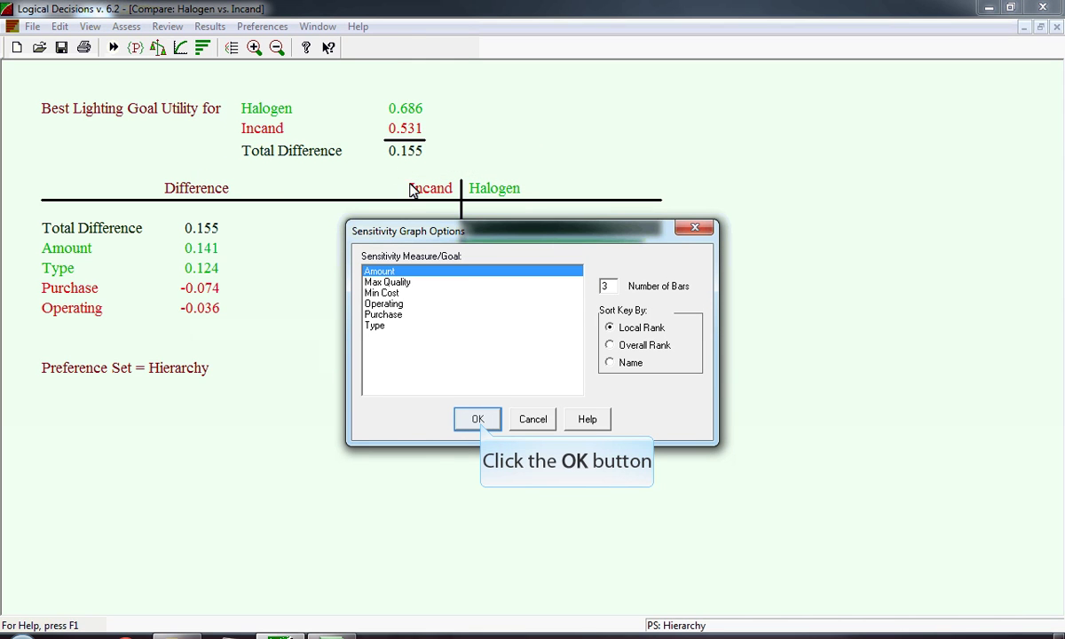
left_click(477, 419)
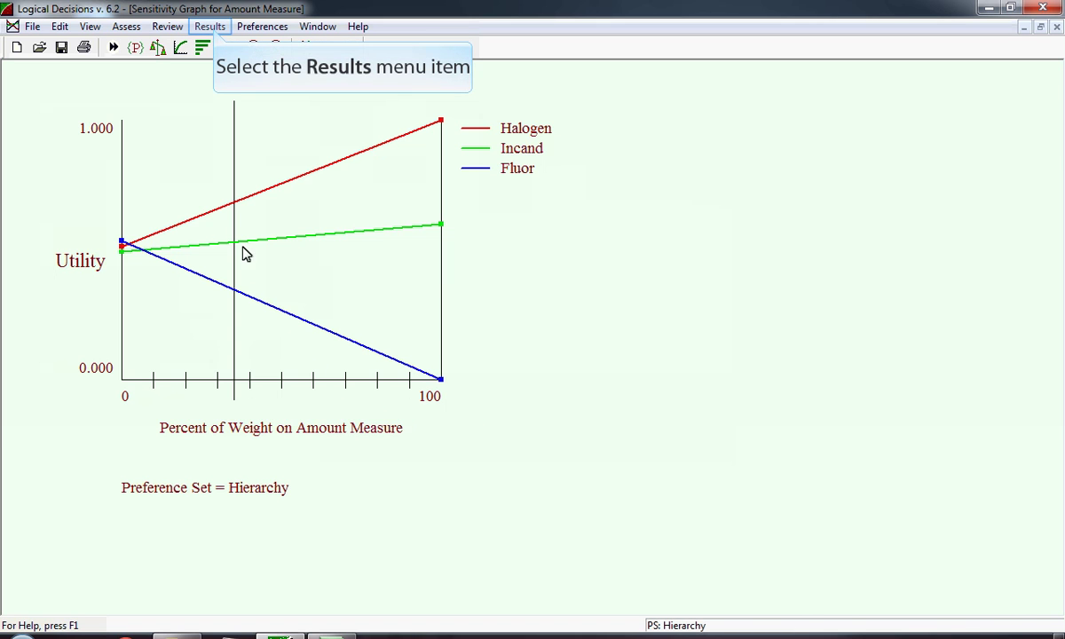
Draw the sensitivity graph for the Operating measure, showing Fluor rising and Halogen falling
left_click(211, 28)
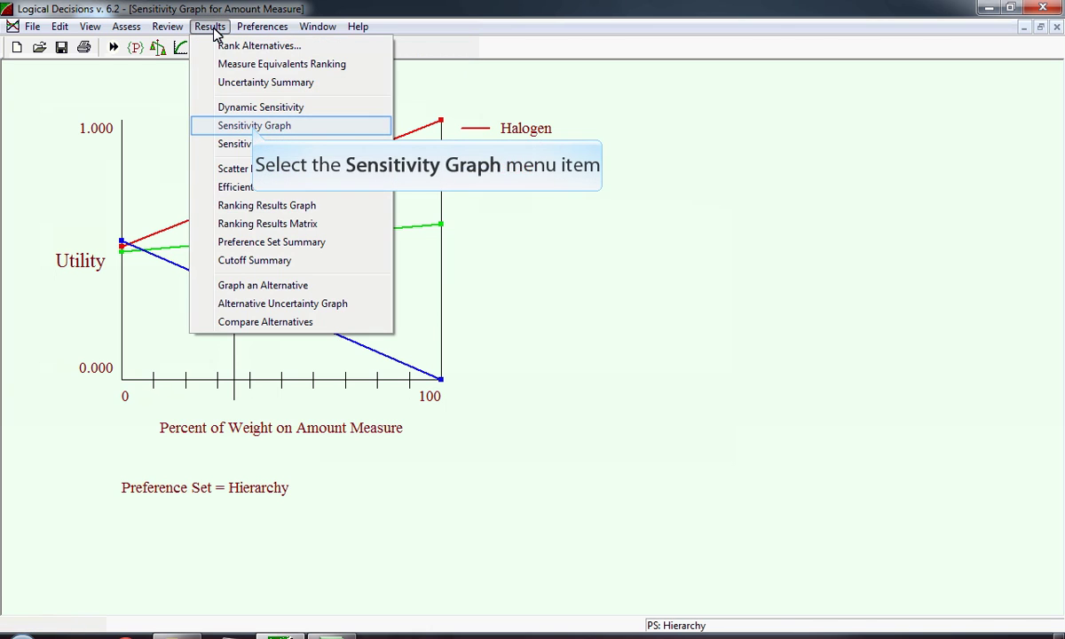
left_click(254, 130)
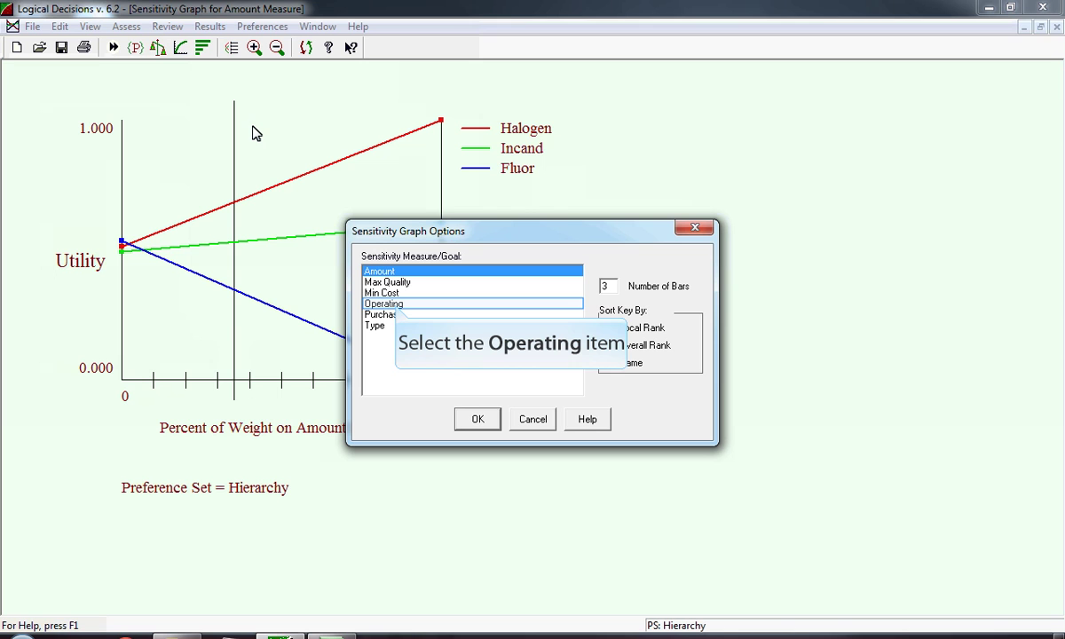
left_click(398, 306)
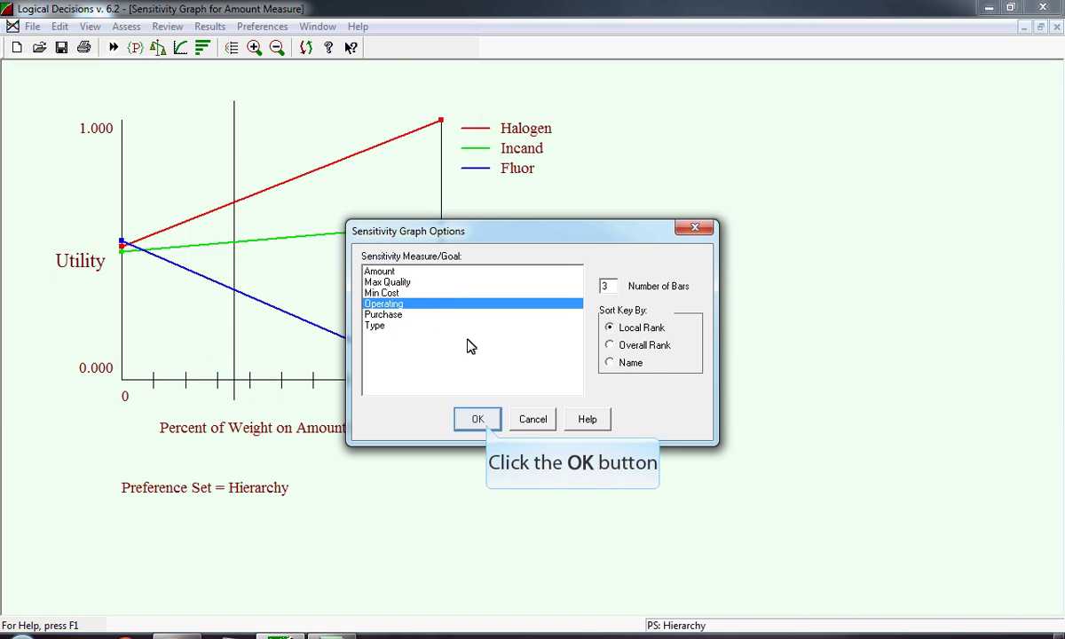
left_click(484, 423)
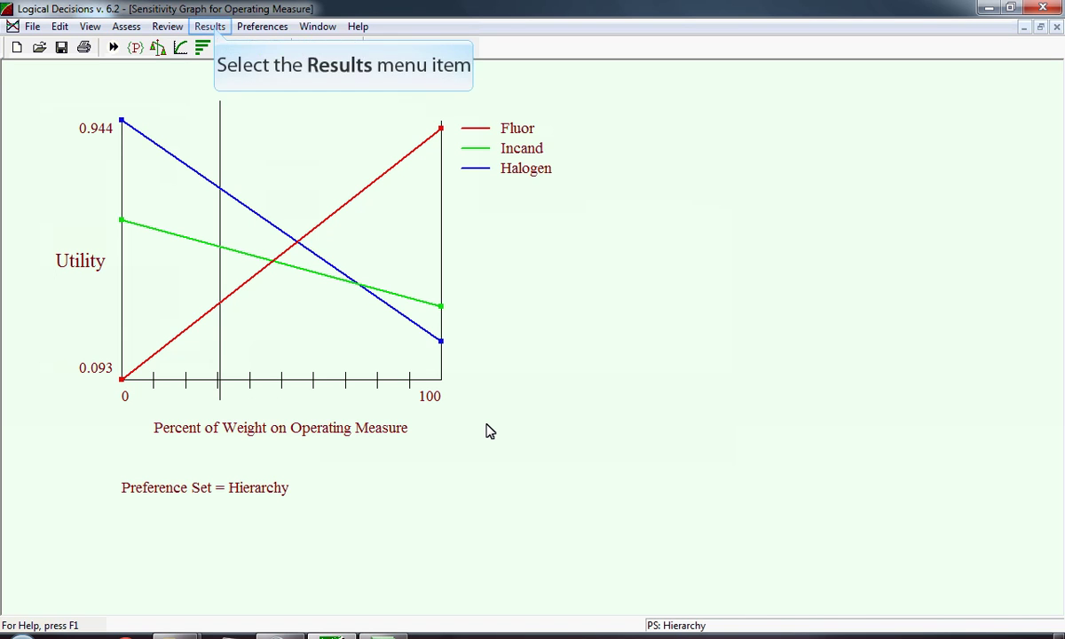
Choose Results > Scatter Graph with Max Quality as the horizontal axis and Min Cost as the vertical axis
left_click(211, 26)
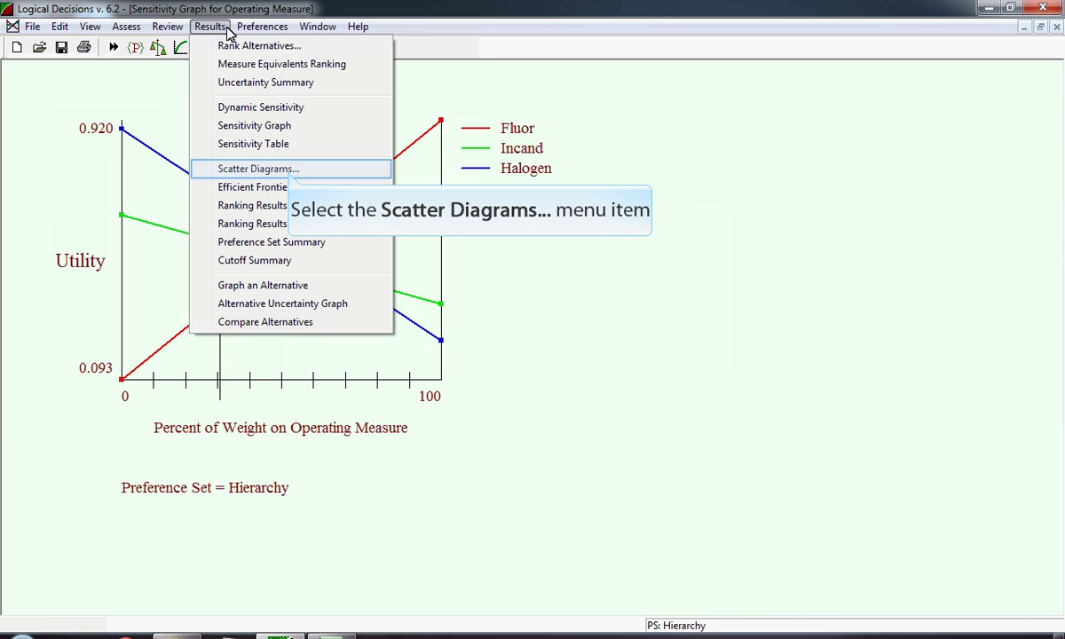
left_click(290, 177)
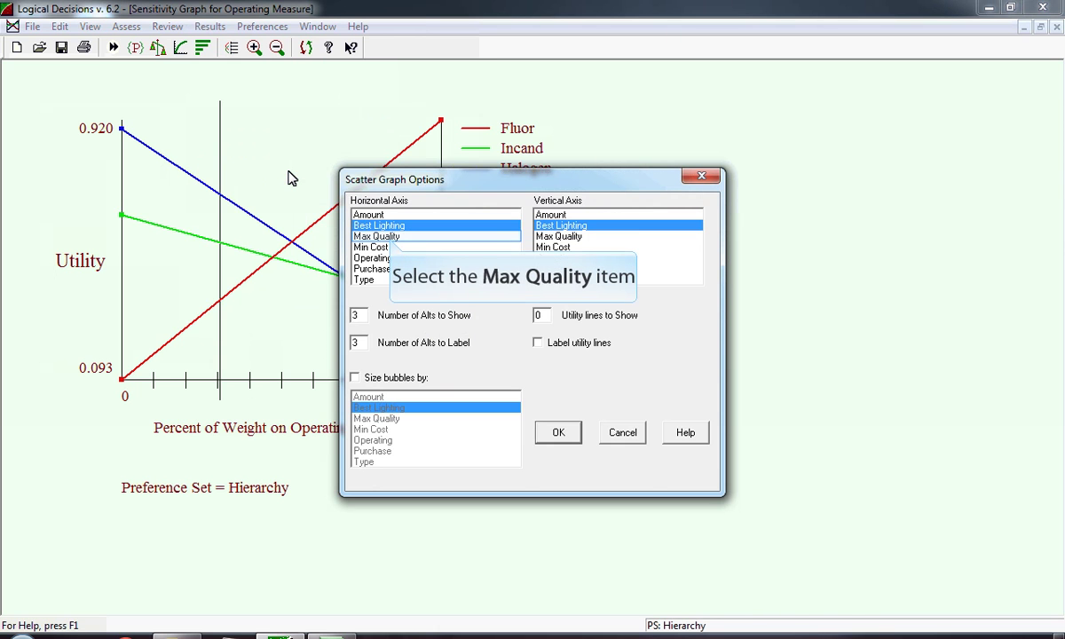
left_click(381, 236)
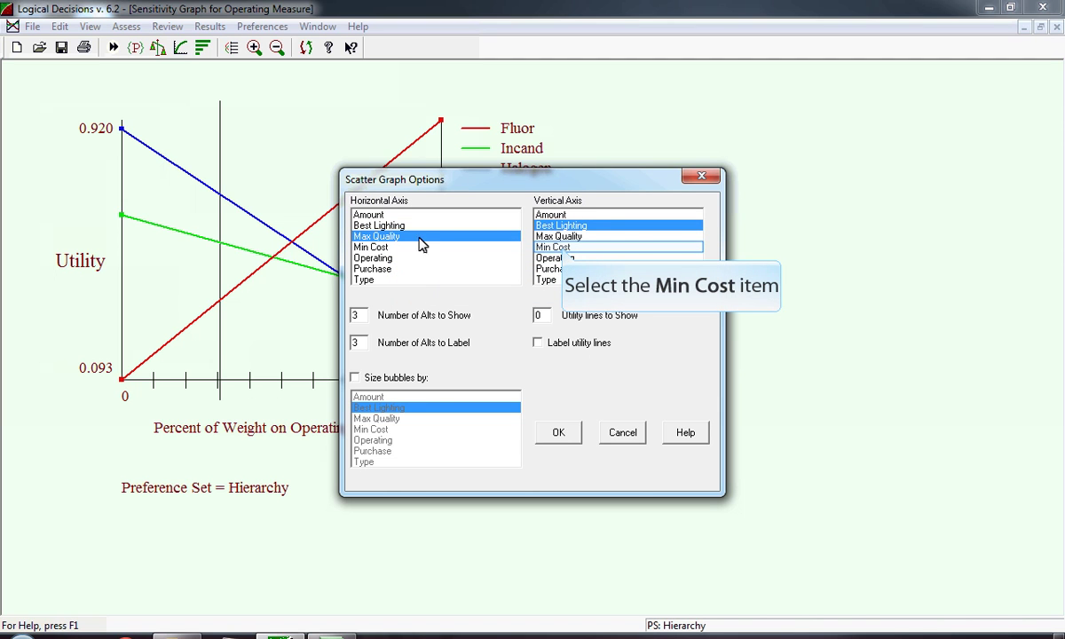
left_click(559, 247)
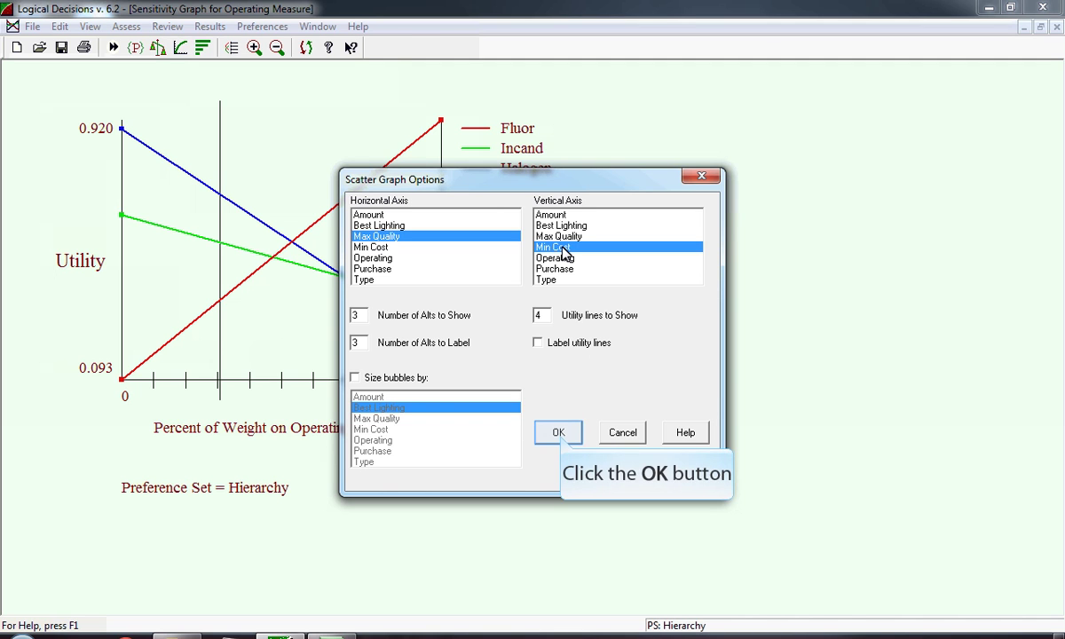
Confirm the scatter options to plot Fluor, Incand and Halogen by Max Quality versus Min Cost
left_click(560, 434)
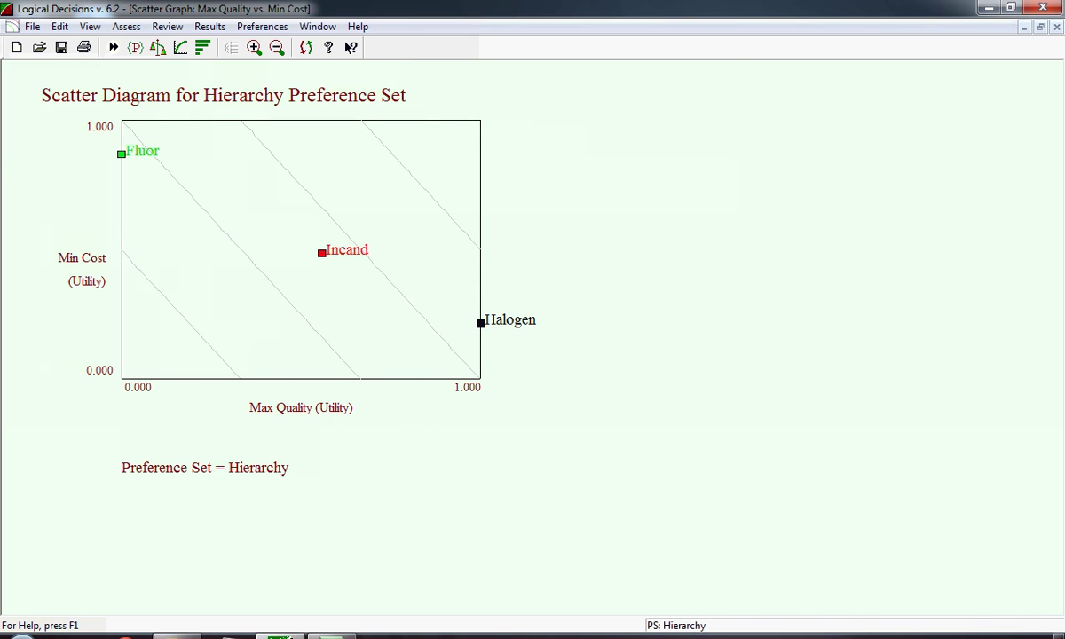